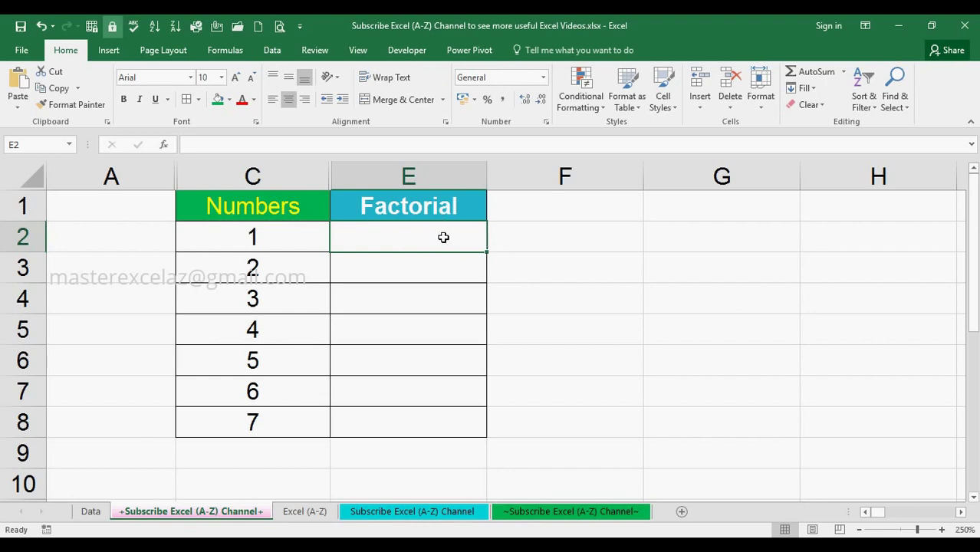
Review the Numbers header and the values 1 through 7 in column C
{"action": "left_click", "coordinate": [307, 205]}
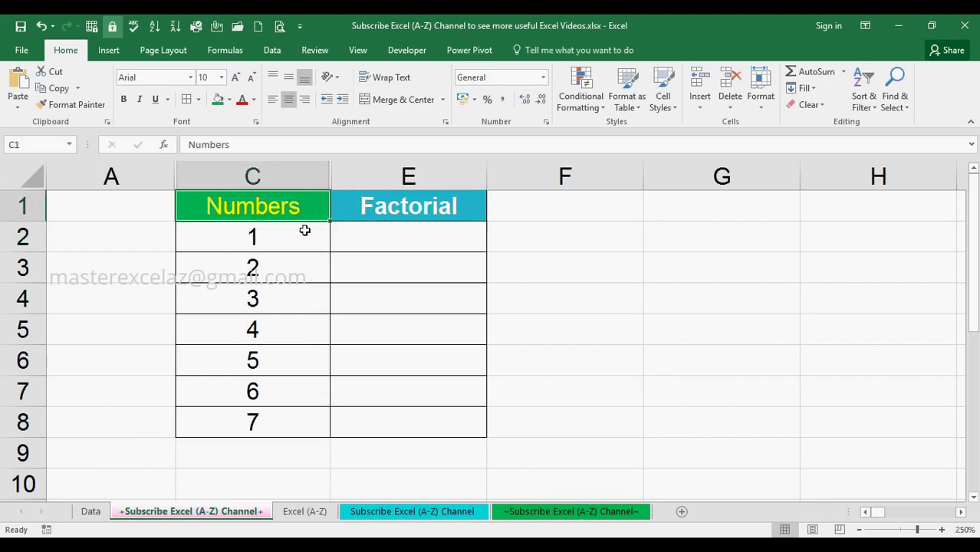
{"action": "left_click", "coordinate": [303, 234]}
{"action": "left_click", "coordinate": [298, 270]}
{"action": "left_click", "coordinate": [305, 299]}
{"action": "left_click", "coordinate": [301, 339]}
{"action": "left_click", "coordinate": [304, 362]}
{"action": "left_click", "coordinate": [299, 399]}
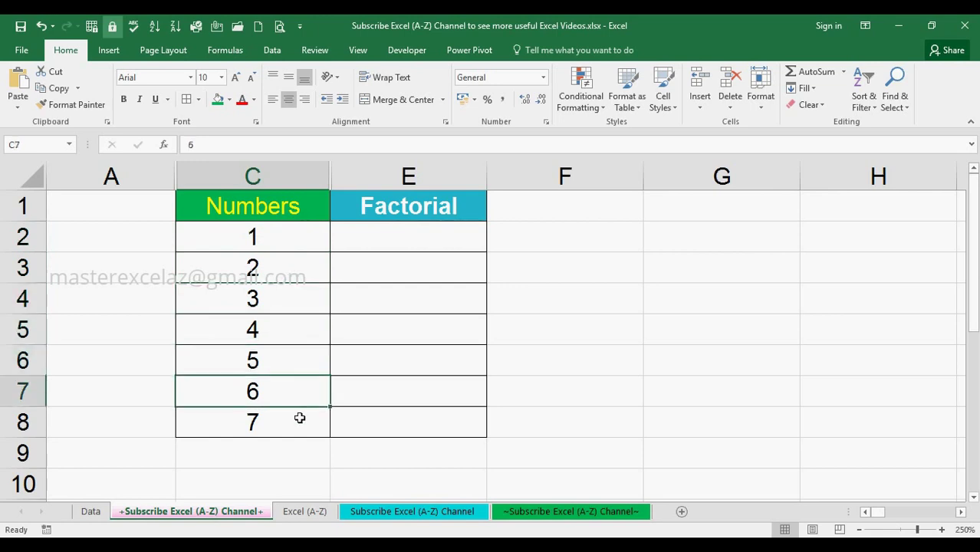
{"action": "left_click", "coordinate": [300, 418]}
Enter =FACT(C2) in E2 under the Factorial header, giving 1
{"action": "left_click", "coordinate": [413, 207]}
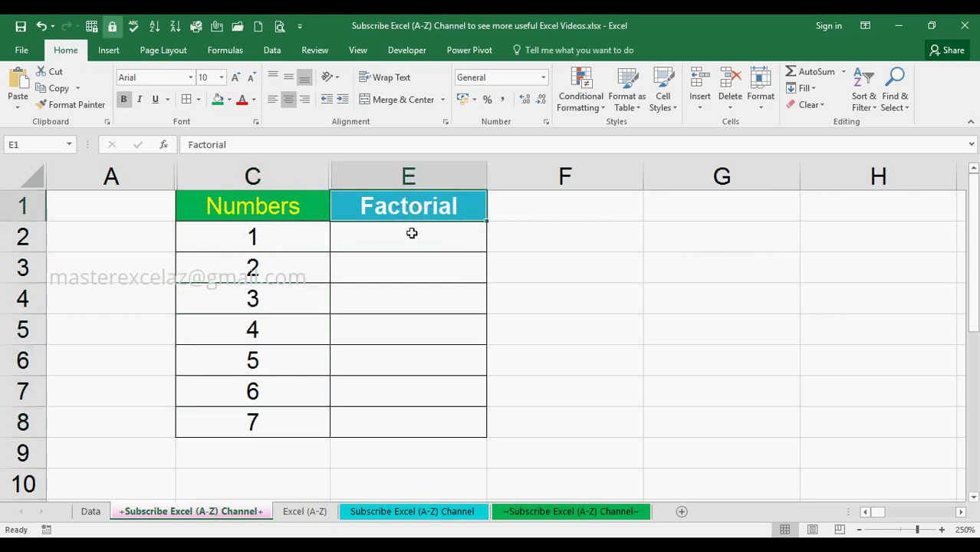
{"action": "left_click", "coordinate": [411, 233]}
{"action": "type", "text": "="}
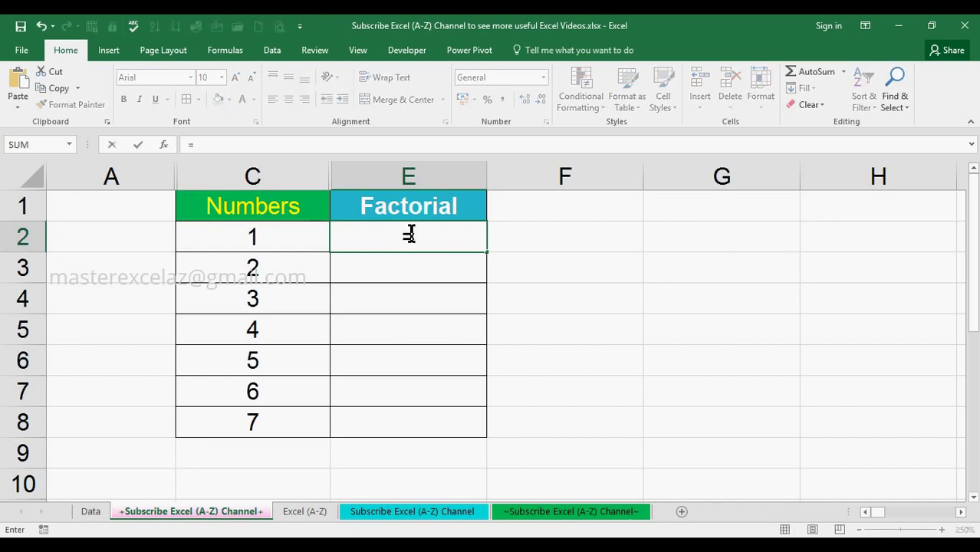
{"action": "type", "text": "fact"}
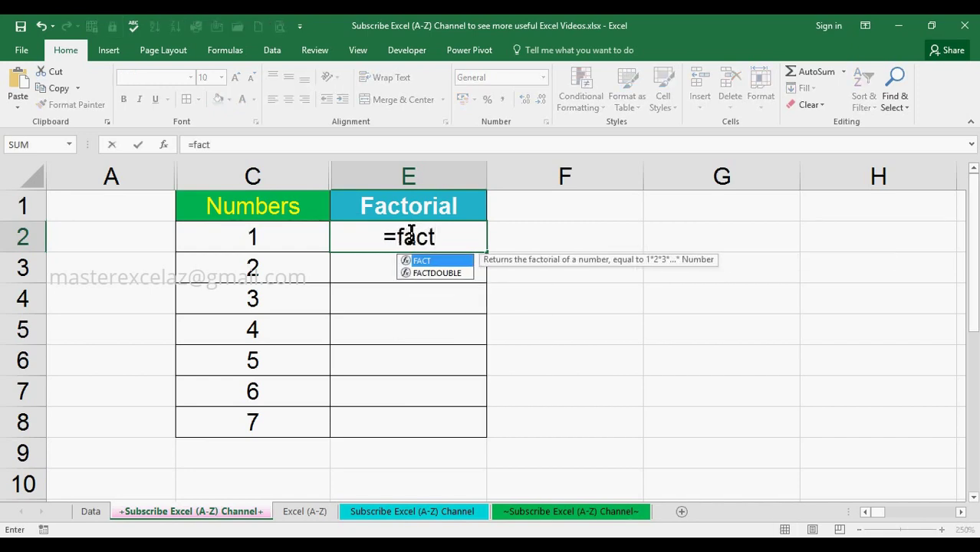
{"action": "left_click", "coordinate": [500, 263]}
{"action": "left_click", "coordinate": [586, 262]}
{"action": "type", "text": "("}
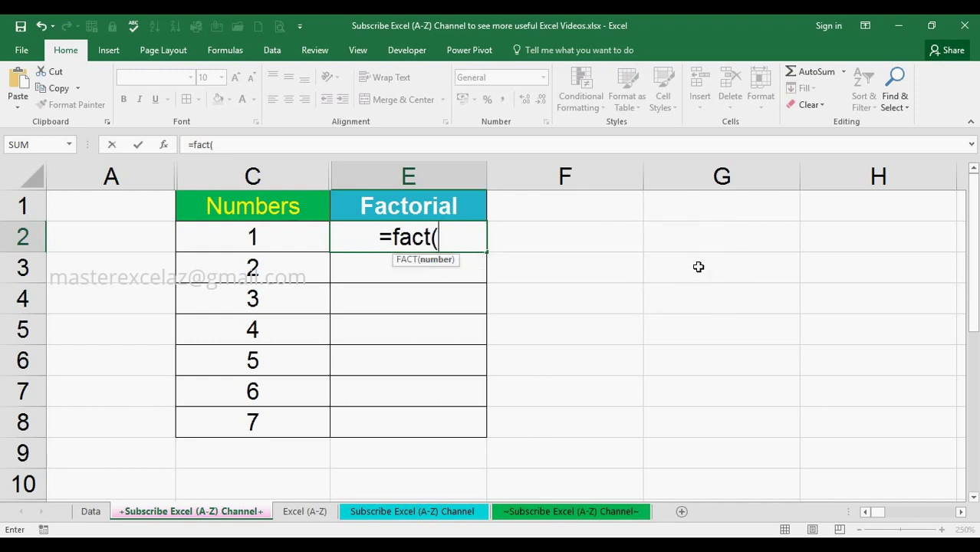
{"action": "left_click", "coordinate": [308, 237]}
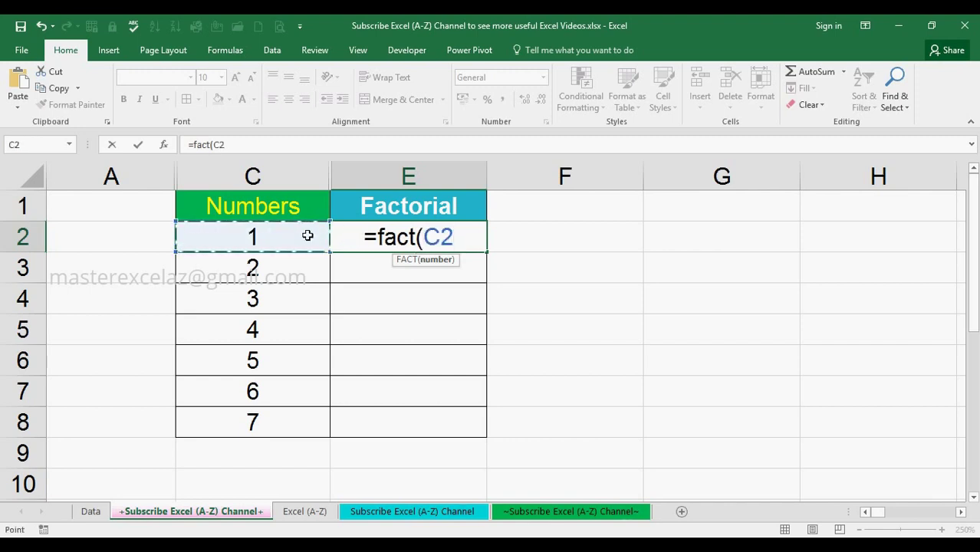
{"action": "type", "text": ")"}
{"action": "key", "text": "Return"}
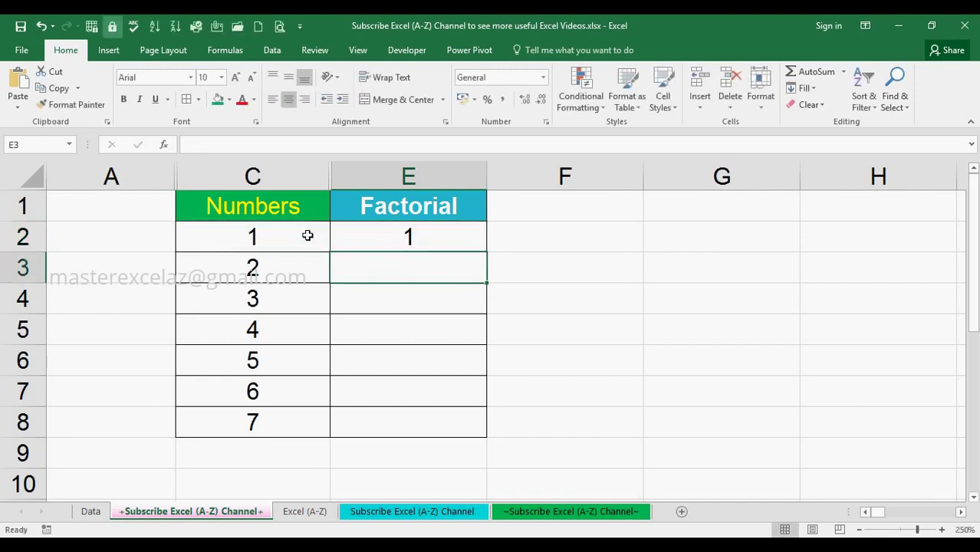
Fill E2's FACT formula down through E8
{"action": "left_click", "coordinate": [364, 236]}
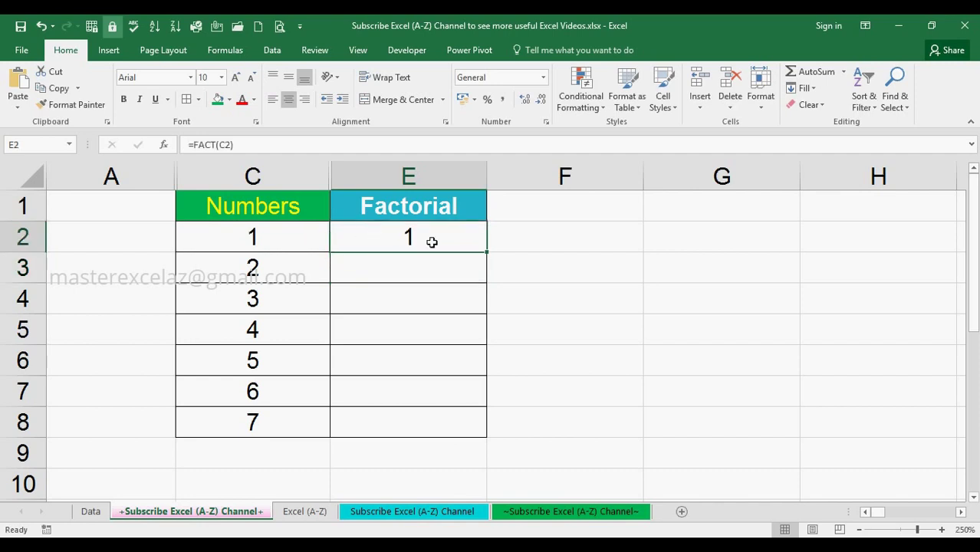
{"action": "left_click_drag", "start_coordinate": [485, 251], "coordinate": [483, 319]}
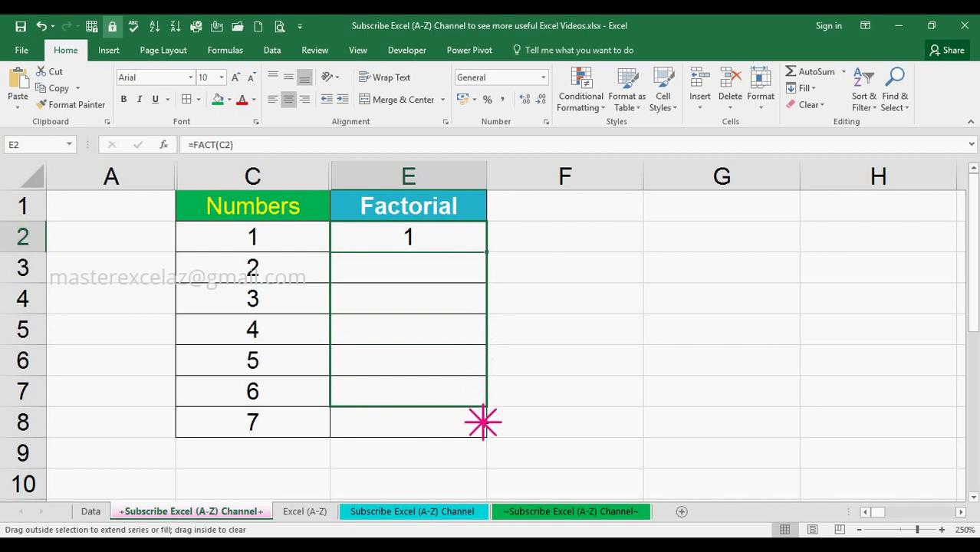
{"action": "left_click_drag", "start_coordinate": [482, 319], "coordinate": [484, 427]}
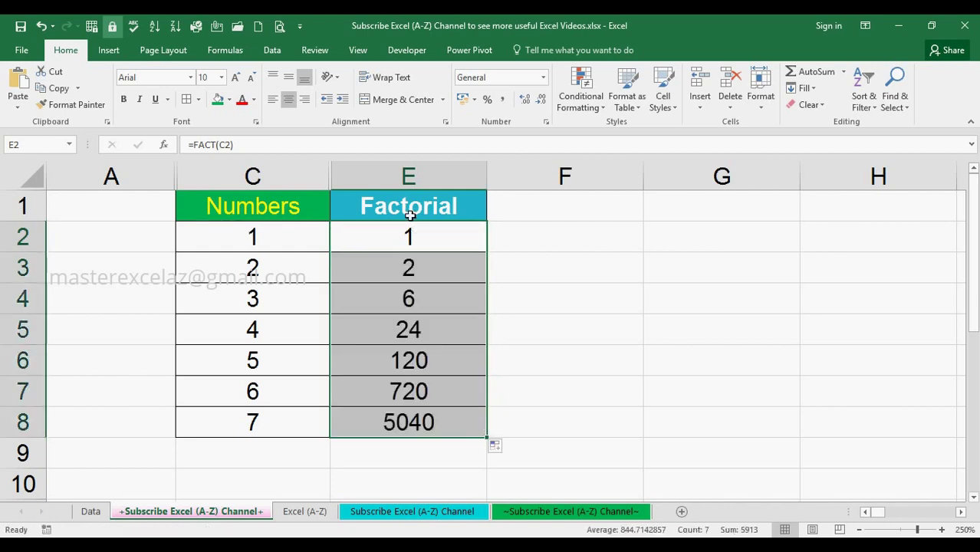
Check the FACT formulas in E2 through E8, showing 1 up to 5040
{"action": "left_click", "coordinate": [423, 241]}
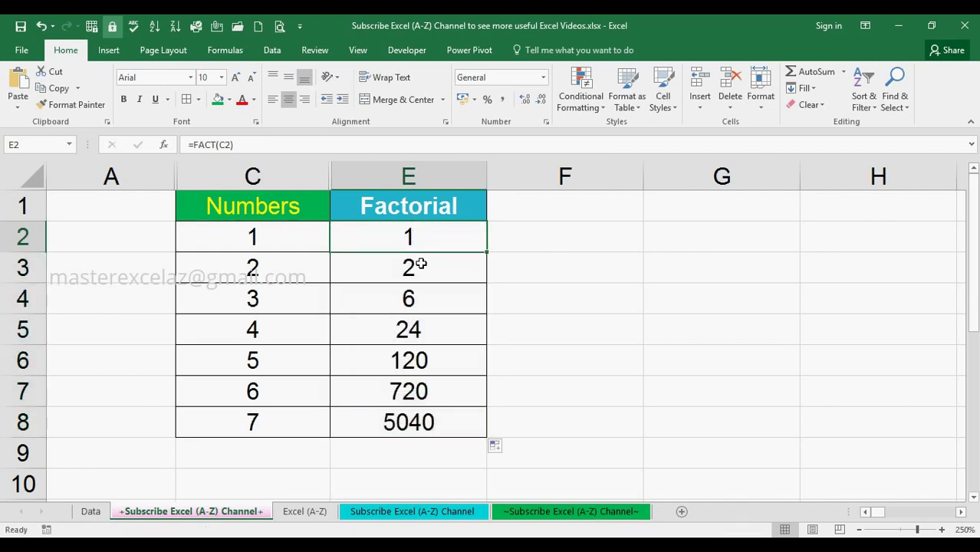
{"action": "left_click", "coordinate": [425, 267]}
{"action": "left_click", "coordinate": [426, 307]}
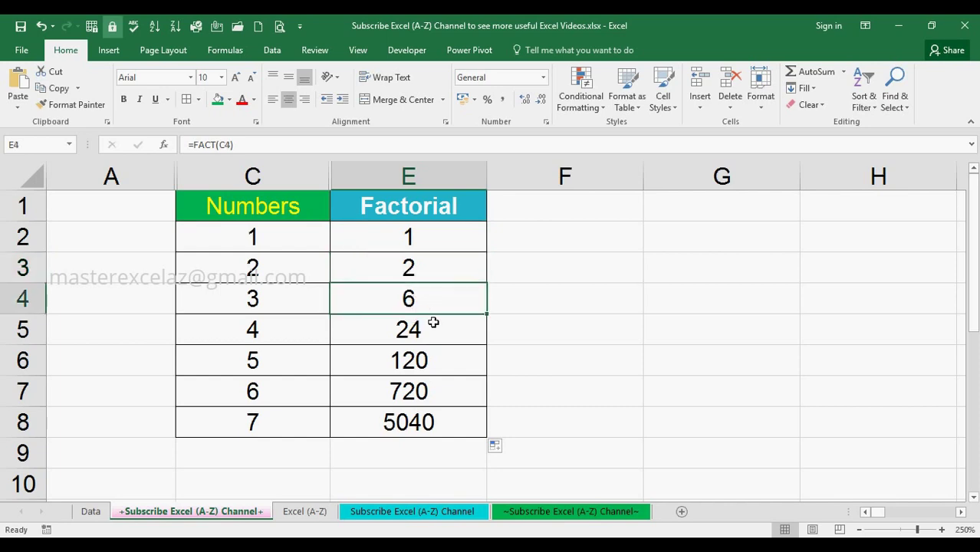
{"action": "left_click", "coordinate": [434, 325]}
{"action": "left_click", "coordinate": [446, 361]}
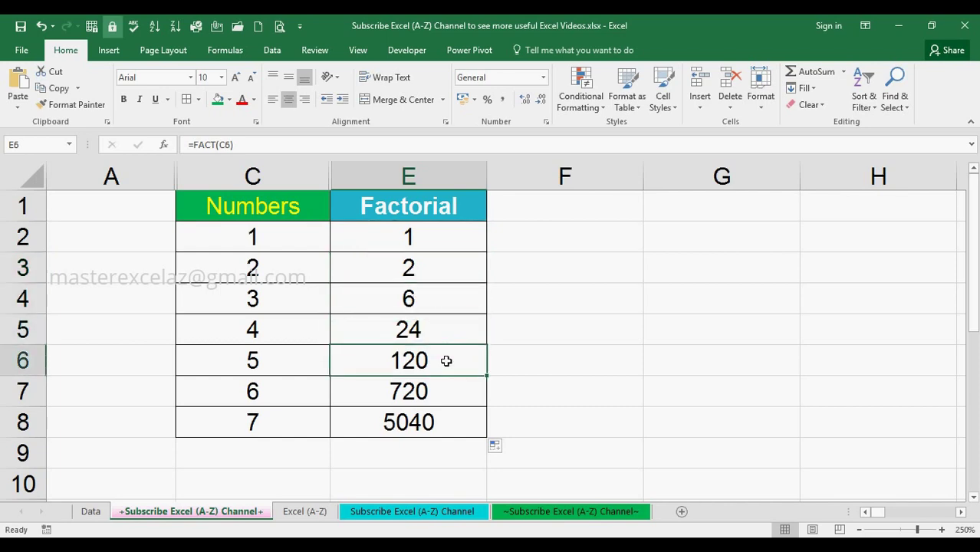
{"action": "left_click", "coordinate": [439, 394]}
{"action": "left_click", "coordinate": [441, 418]}
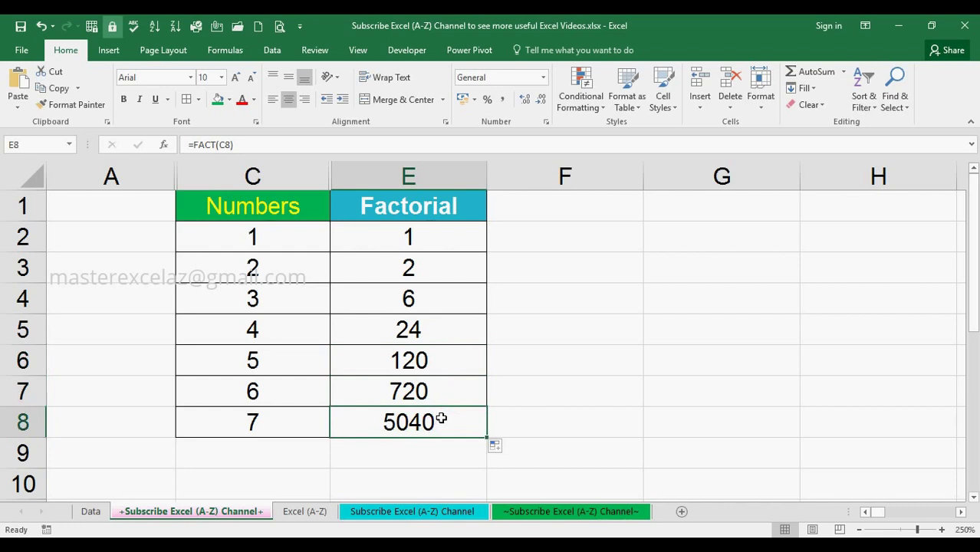
Enter =1*1 in F2 and =1*2 in F3
{"action": "left_click", "coordinate": [528, 243]}
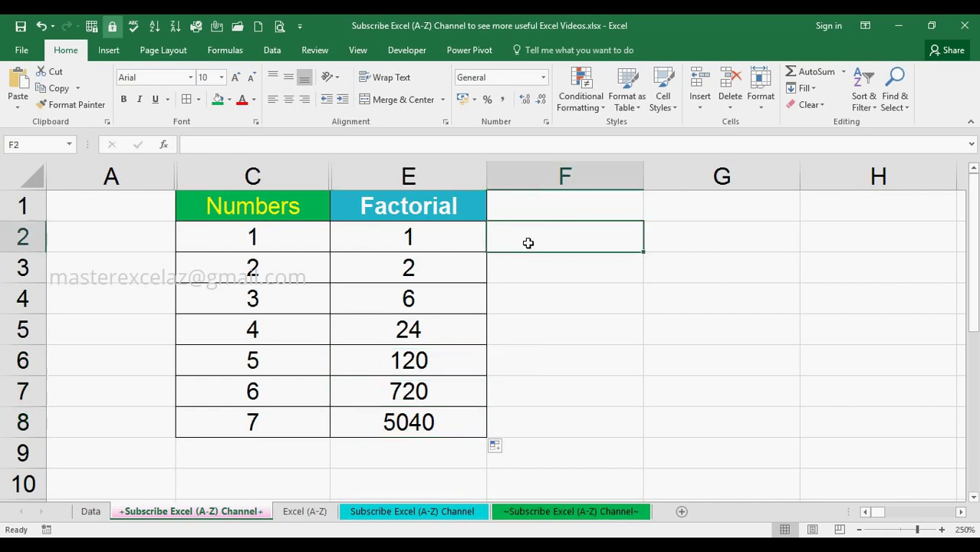
{"action": "type", "text": "=1*"}
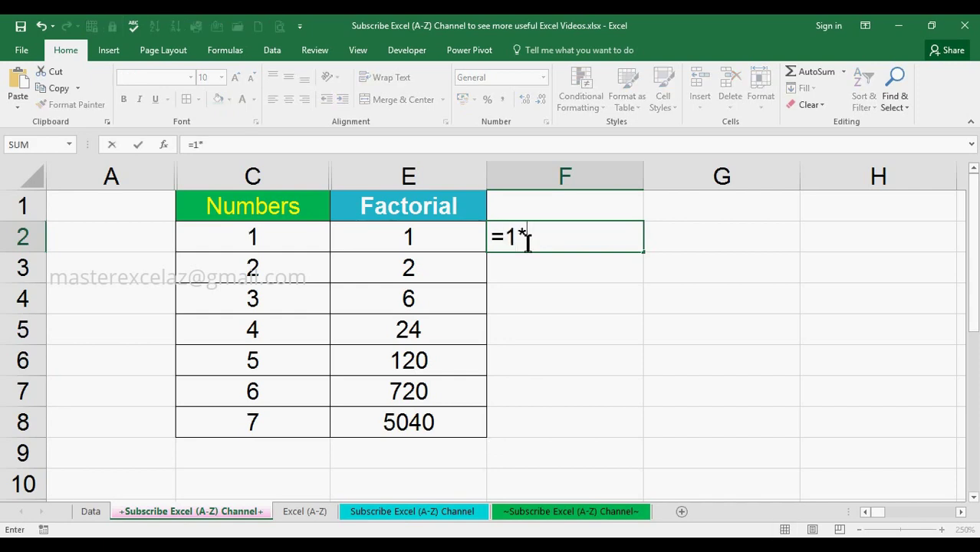
{"action": "type", "text": "1"}
{"action": "key", "text": "Return"}
{"action": "type", "text": "="}
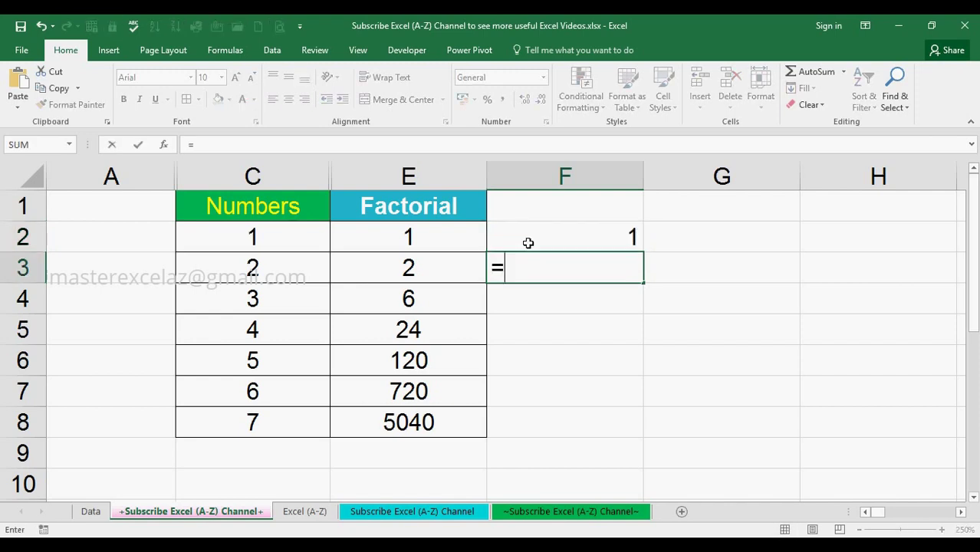
{"action": "type", "text": "1*2"}
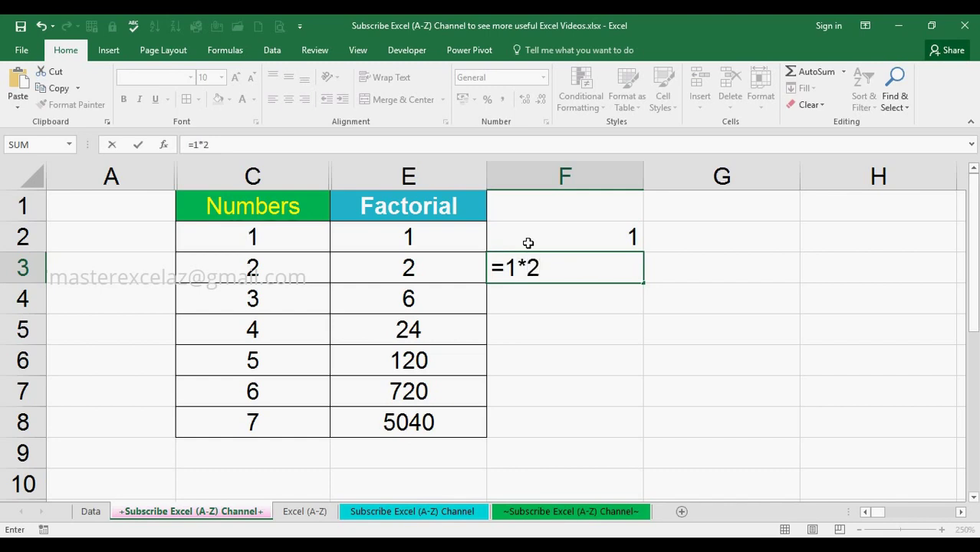
{"action": "key", "text": "Return"}
Compare F2 and F3's multiplications with the FACT formulas in E2 and E3
{"action": "left_click", "coordinate": [426, 265]}
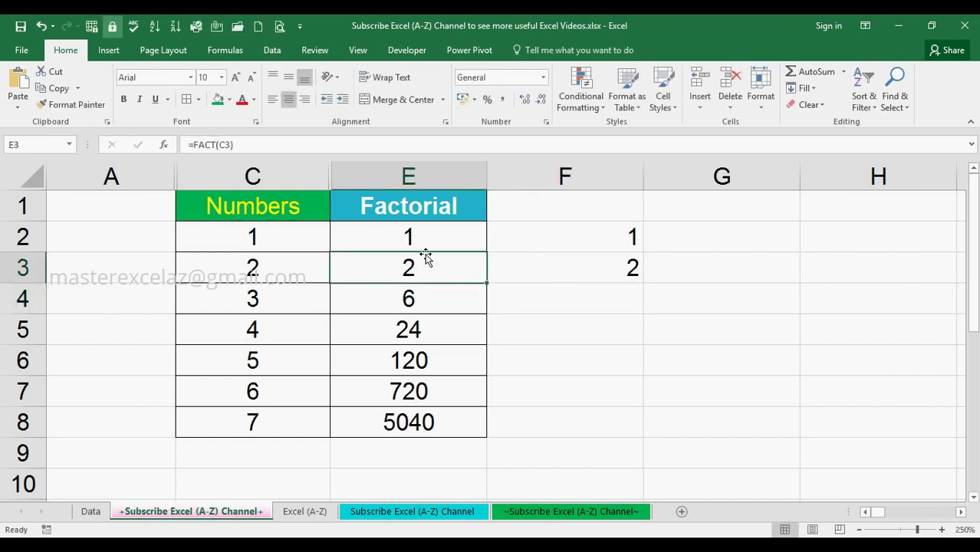
{"action": "left_click", "coordinate": [411, 239]}
{"action": "left_click", "coordinate": [552, 242]}
{"action": "right_click", "coordinate": [562, 245]}
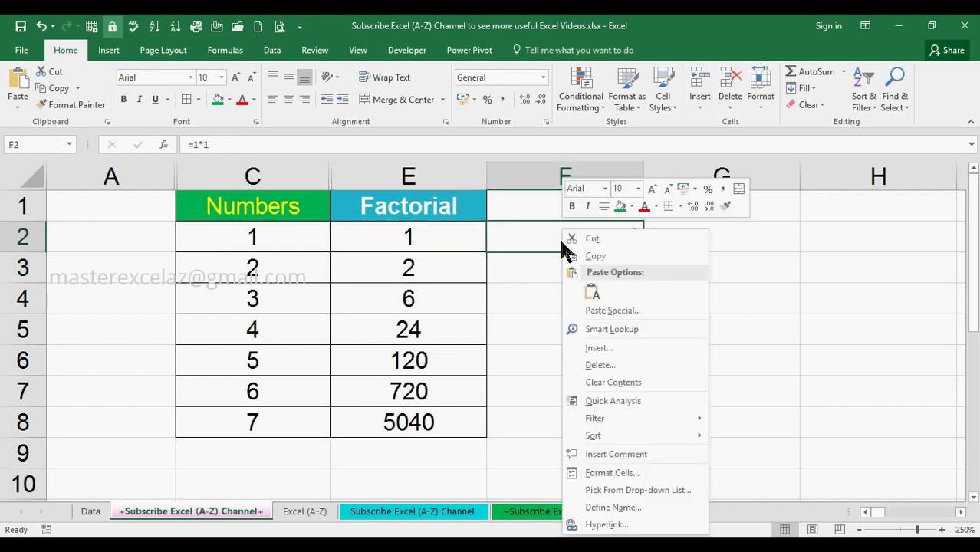
{"action": "left_click", "coordinate": [425, 265]}
{"action": "left_click", "coordinate": [426, 265]}
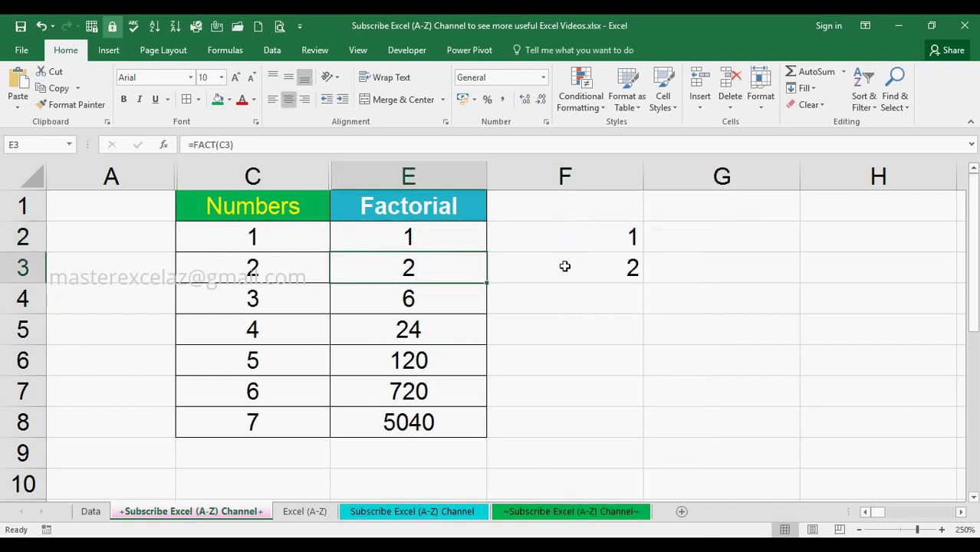
{"action": "left_click", "coordinate": [564, 266]}
Enter =1*2*3 in F4 and confirm it matches E4's factorial, 6
{"action": "left_click", "coordinate": [536, 301]}
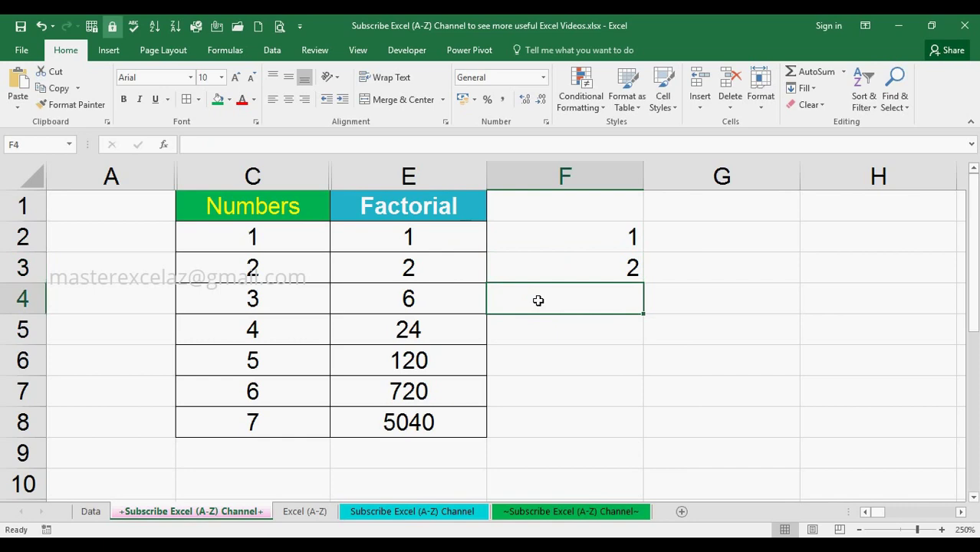
{"action": "type", "text": "=1*2*3"}
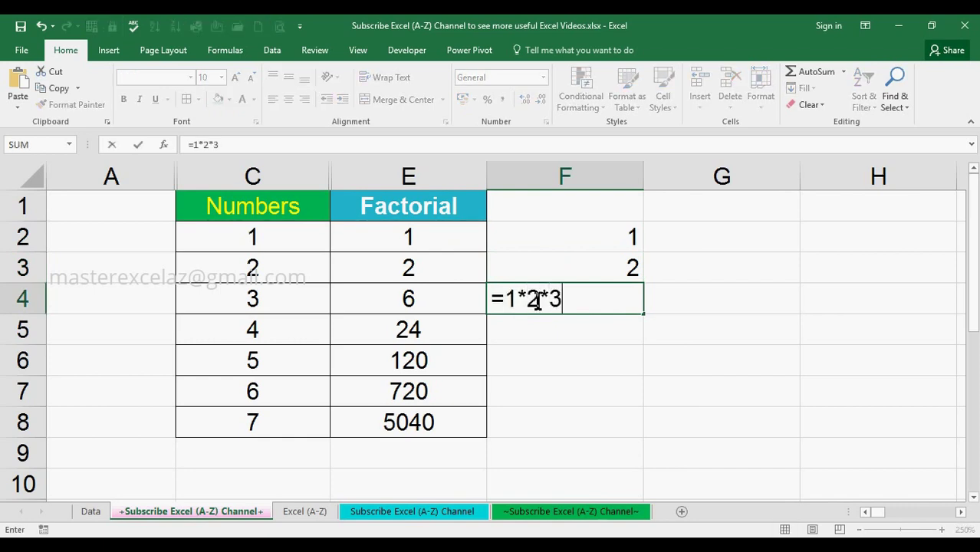
{"action": "key", "text": "Return"}
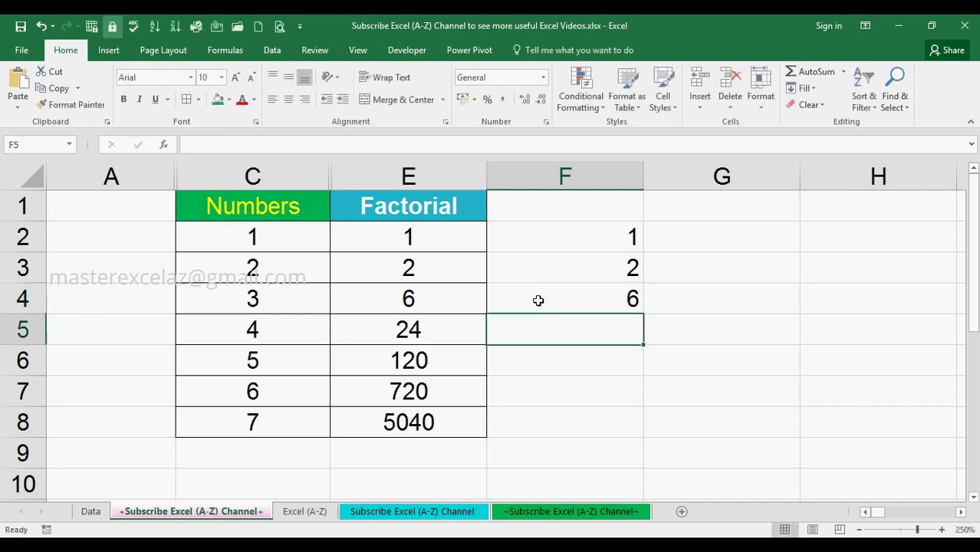
{"action": "left_click", "coordinate": [556, 301]}
{"action": "left_click", "coordinate": [470, 301]}
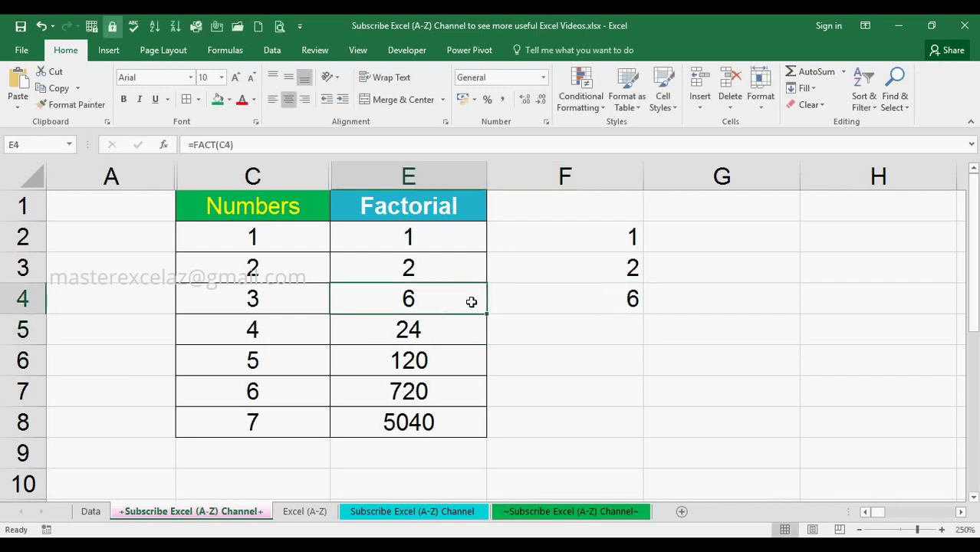
Enter =1*2*3*4 in F5 and confirm it matches E5's factorial, 24
{"action": "left_click", "coordinate": [527, 334]}
{"action": "type", "text": "="}
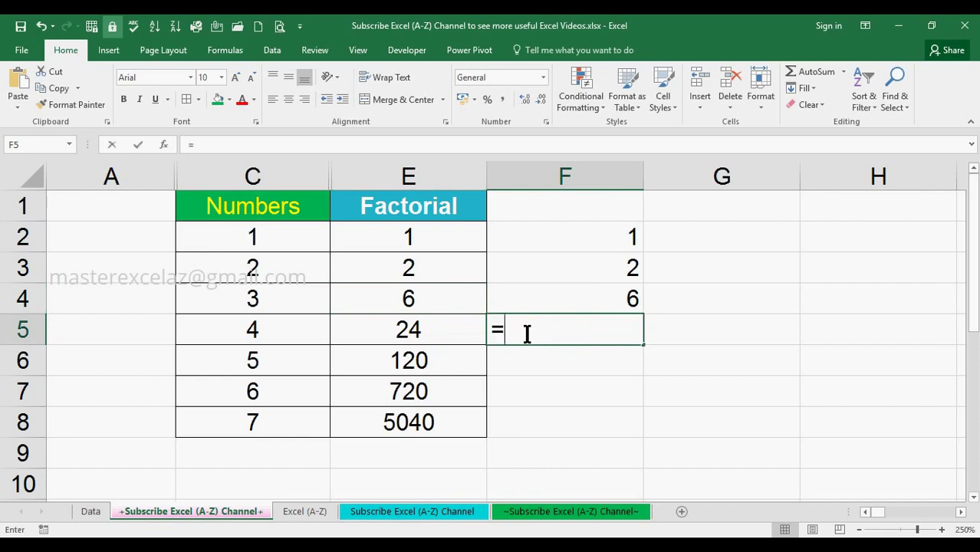
{"action": "type", "text": "1*2*3*4"}
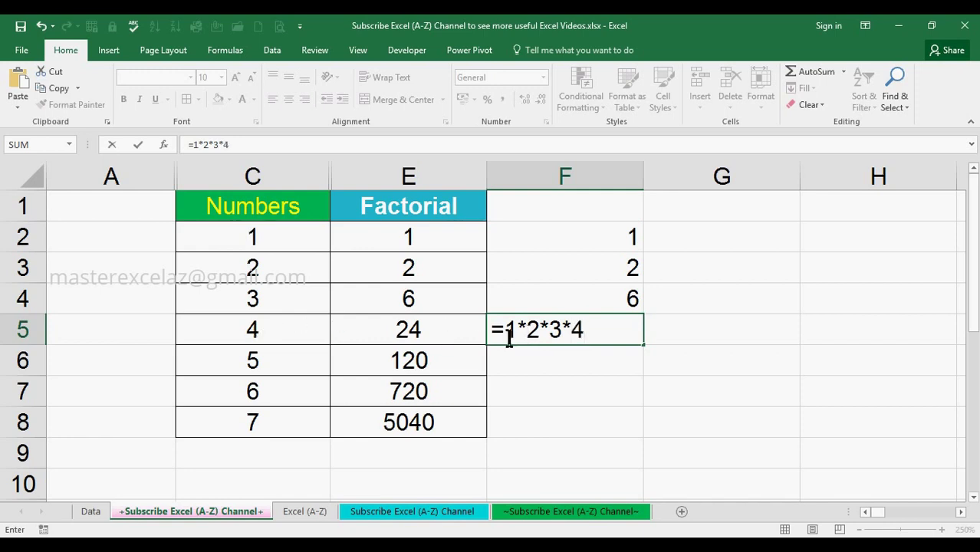
{"action": "key", "text": "Return"}
{"action": "left_click", "coordinate": [595, 335]}
{"action": "left_click", "coordinate": [453, 329]}
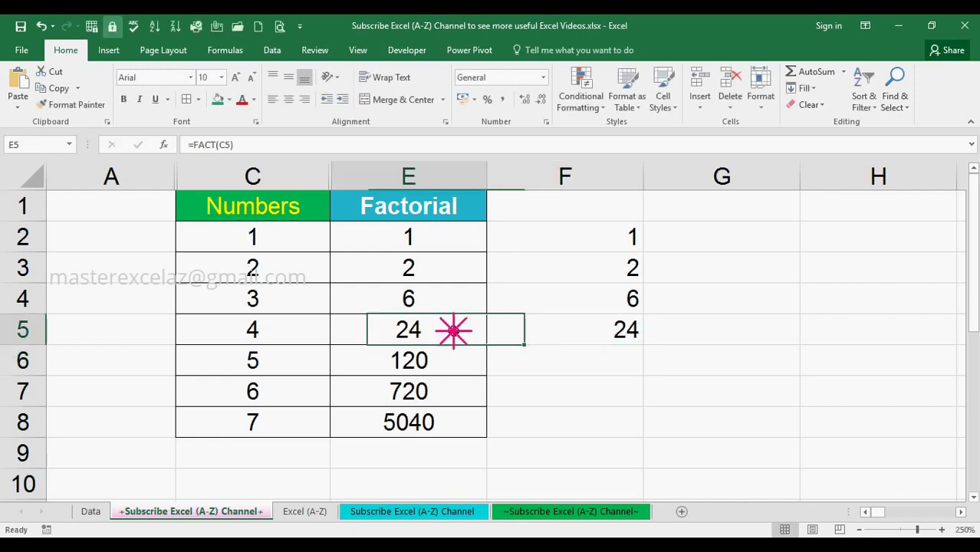
Enter =1*2*3*4*5 in F6 and confirm it matches E6's factorial, 120
{"action": "left_click", "coordinate": [532, 368]}
{"action": "type", "text": "=1*2*3*4*5"}
{"action": "key", "text": "Return"}
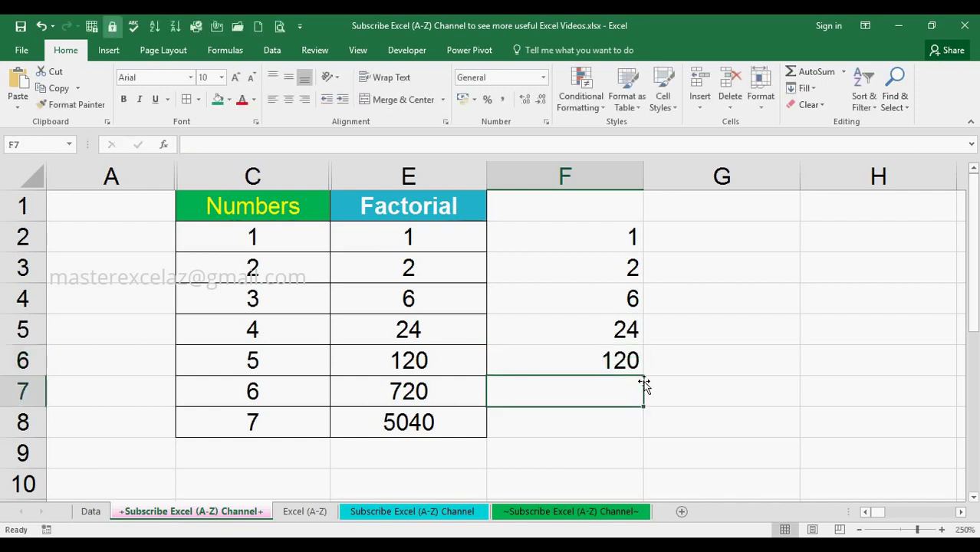
{"action": "left_click", "coordinate": [605, 359]}
{"action": "left_click", "coordinate": [445, 356]}
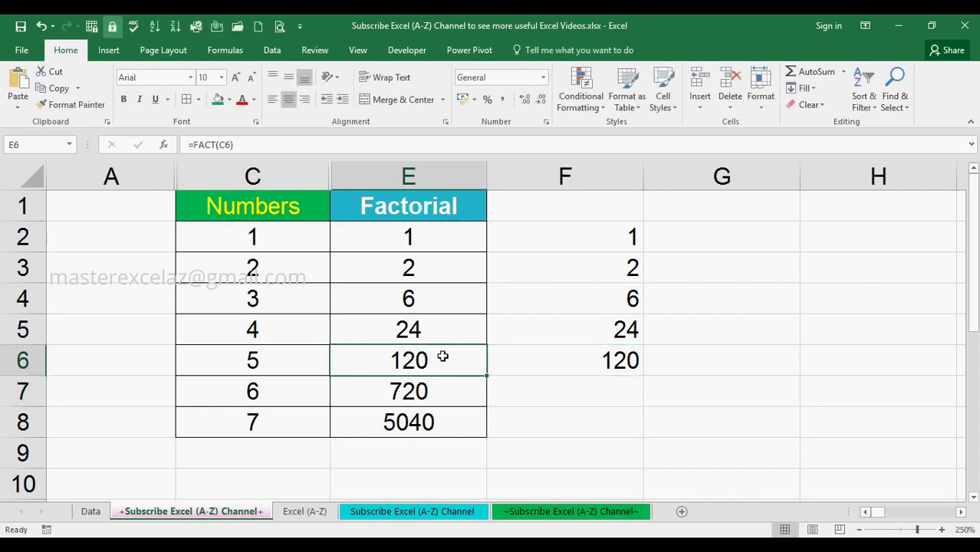
Enter =1*2*3*4*5*6 in F7 and confirm it matches E7's 720
{"action": "left_click", "coordinate": [534, 395]}
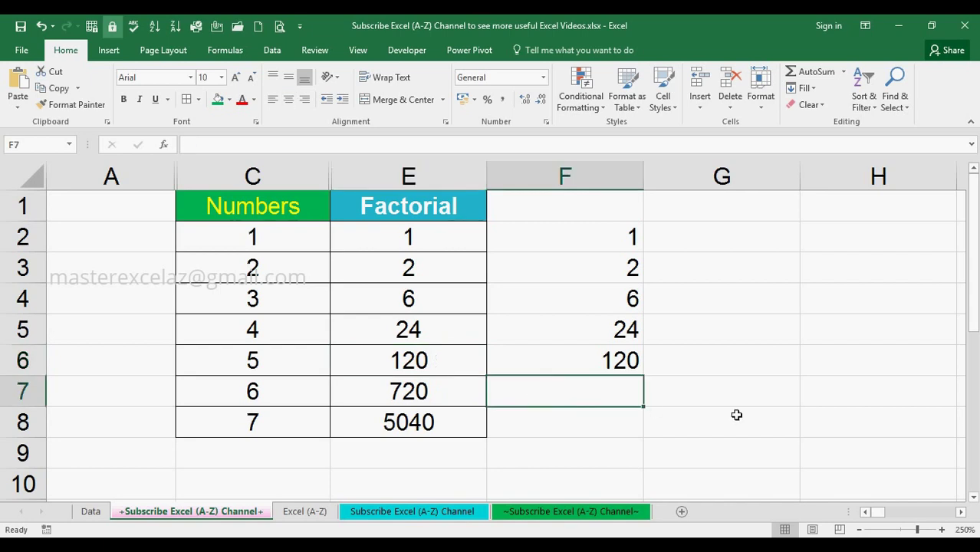
{"action": "type", "text": "="}
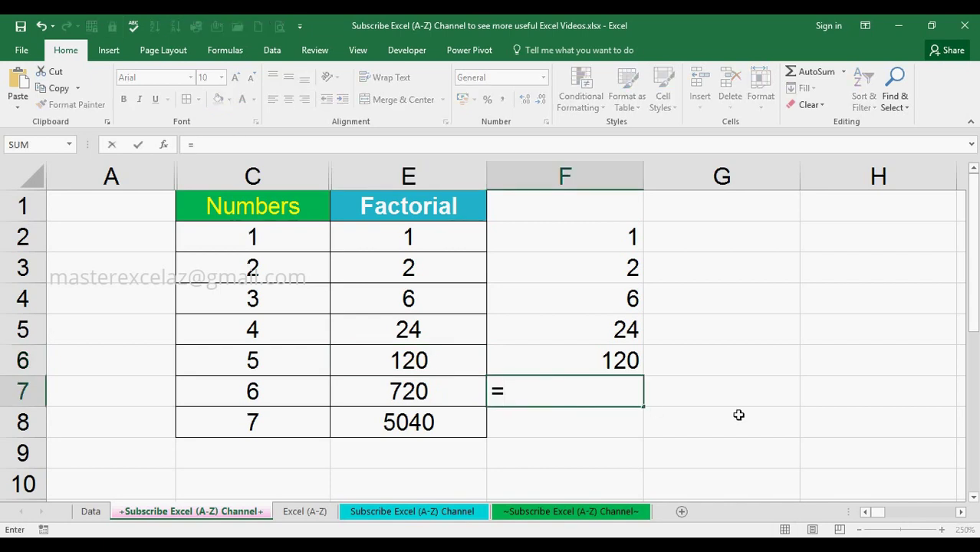
{"action": "type", "text": "1*2*3*"}
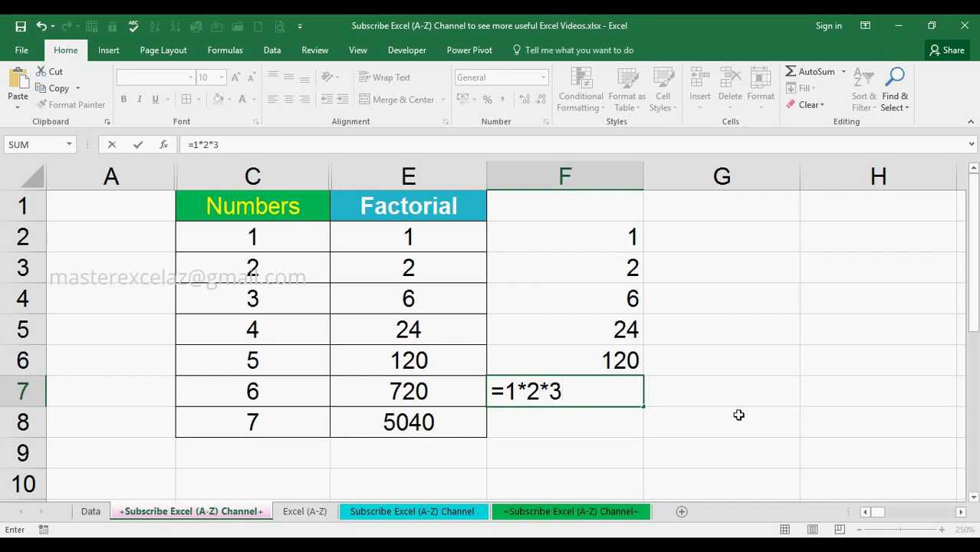
{"action": "type", "text": "4*"}
{"action": "type", "text": "5*6"}
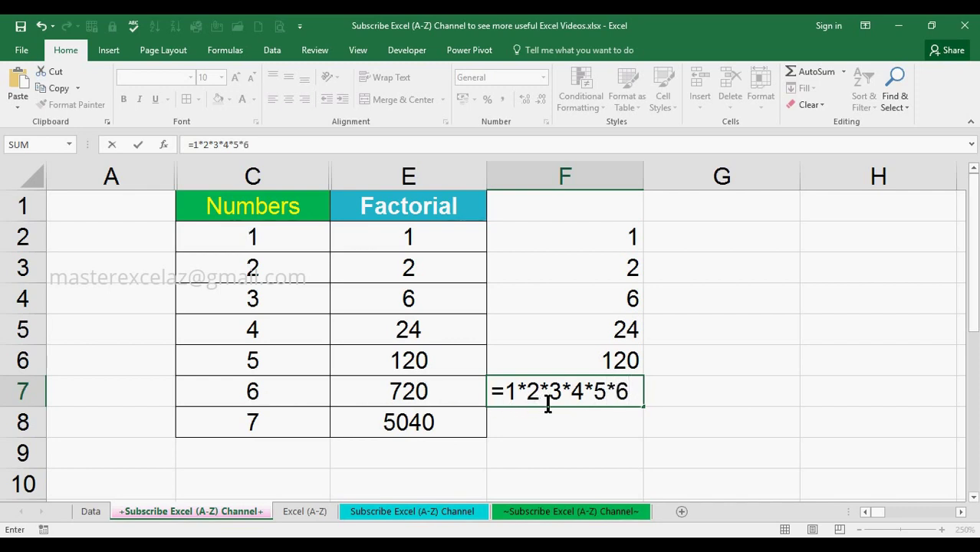
{"action": "key", "text": "Return"}
{"action": "left_click", "coordinate": [628, 396]}
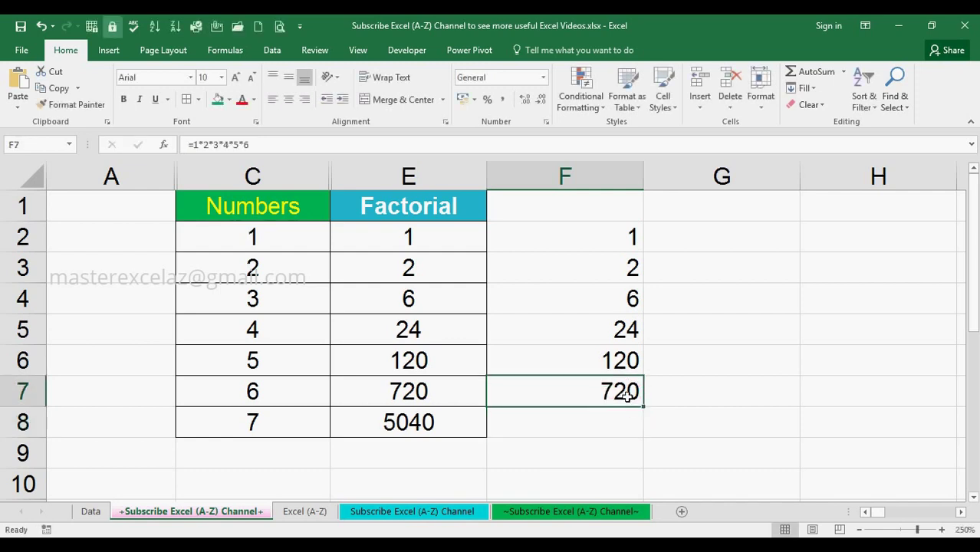
{"action": "left_click", "coordinate": [467, 401]}
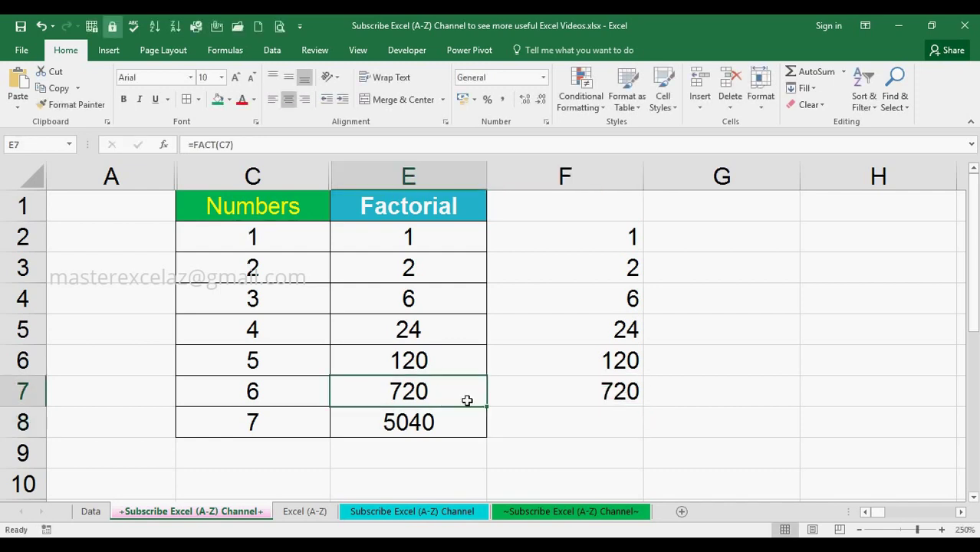
Enter =1*2*3*4*5*6*7 in F8 and compare it with E8's 5040
{"action": "left_click", "coordinate": [549, 428]}
{"action": "type", "text": "=1*2*"}
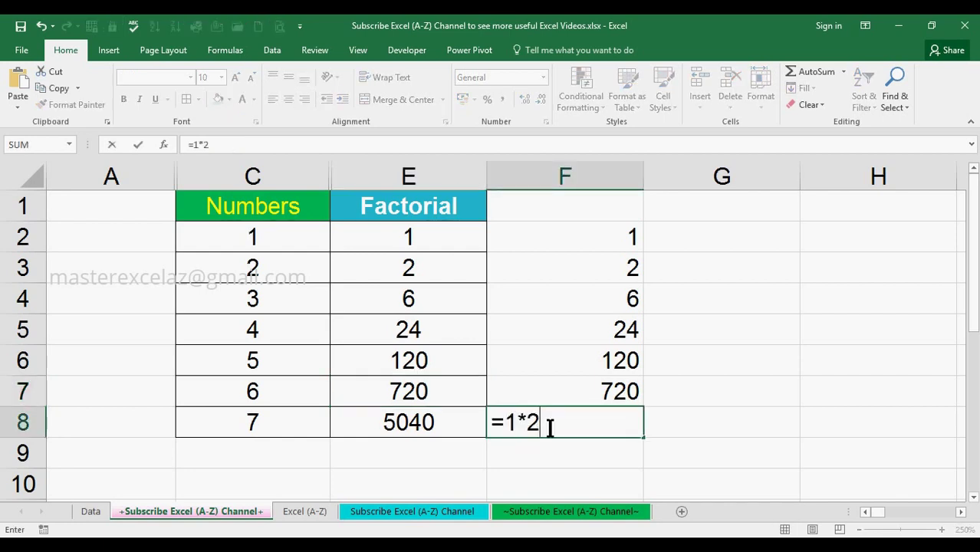
{"action": "type", "text": "3*4*5*"}
{"action": "type", "text": "6*7"}
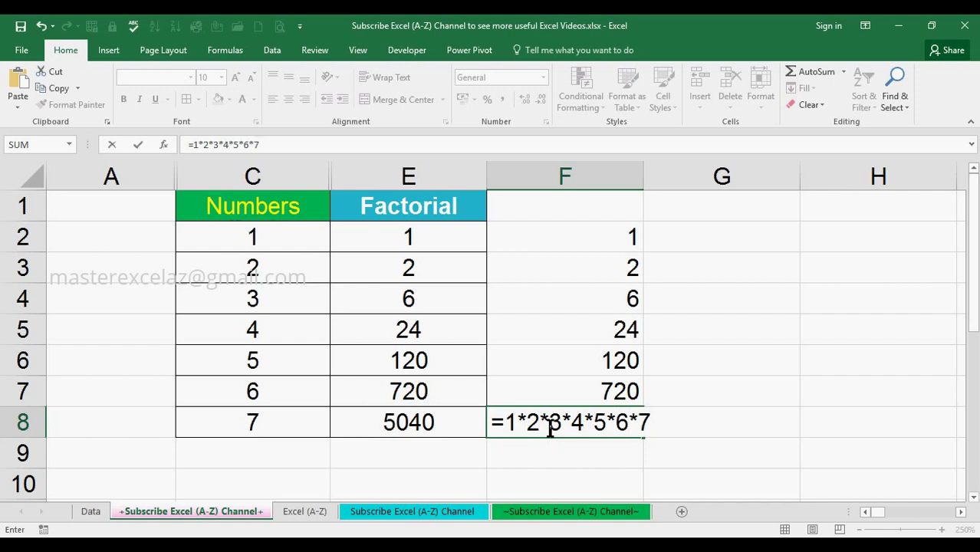
{"action": "key", "text": "Return"}
{"action": "left_click", "coordinate": [600, 406]}
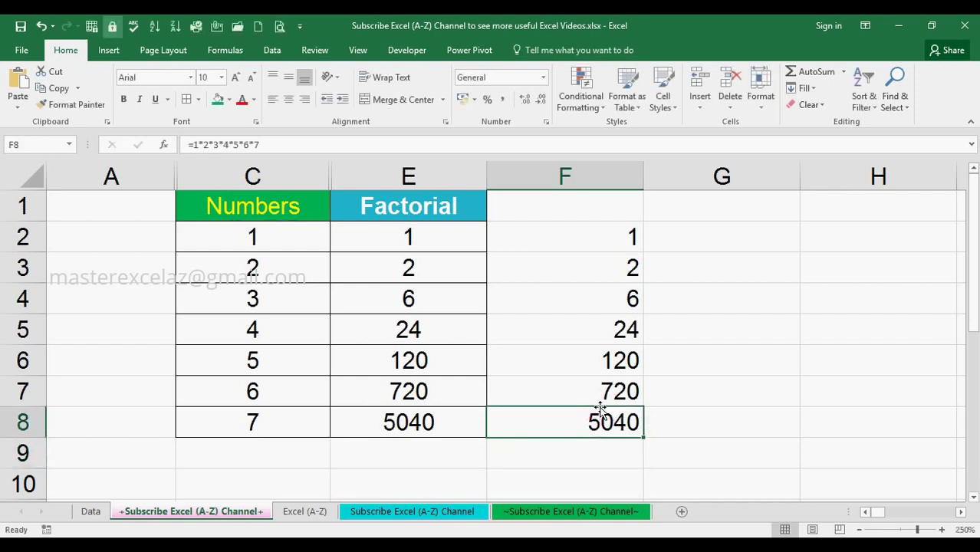
{"action": "left_click", "coordinate": [461, 418]}
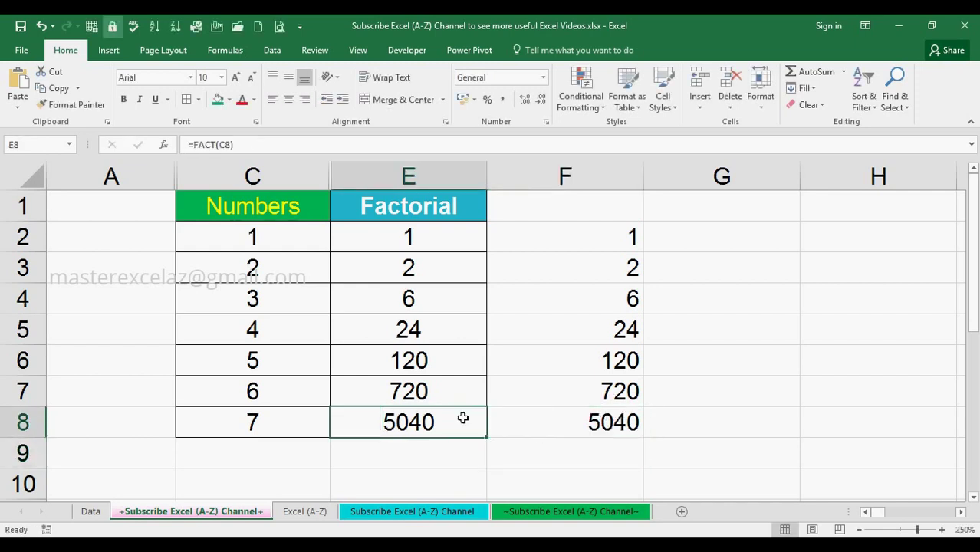
{"action": "left_click", "coordinate": [565, 417]}
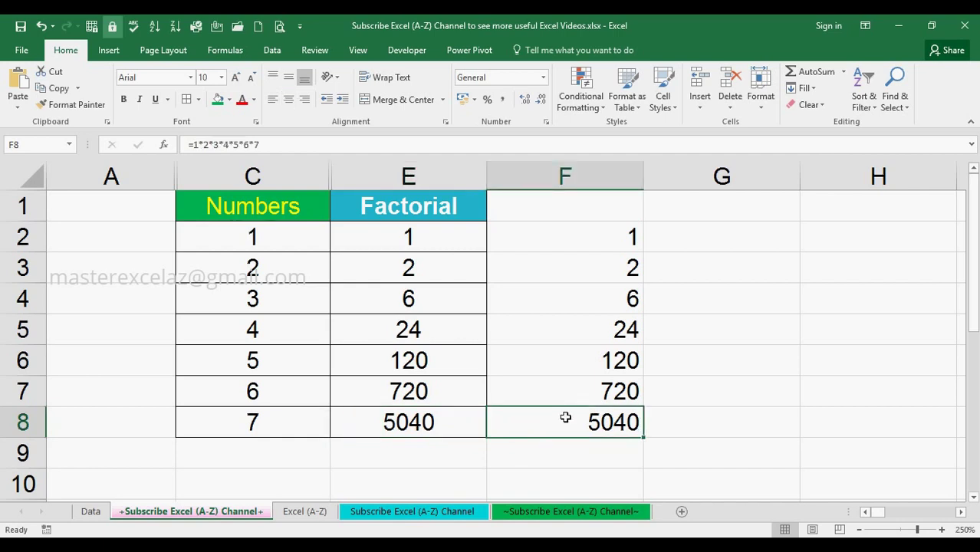
{"action": "key", "text": "F2"}
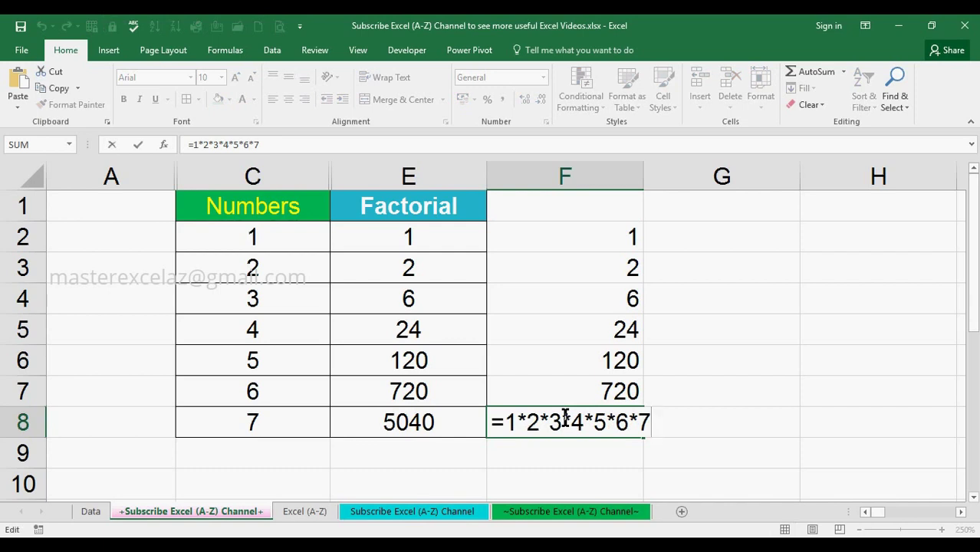
{"action": "left_click_drag", "start_coordinate": [651, 421], "coordinate": [503, 433]}
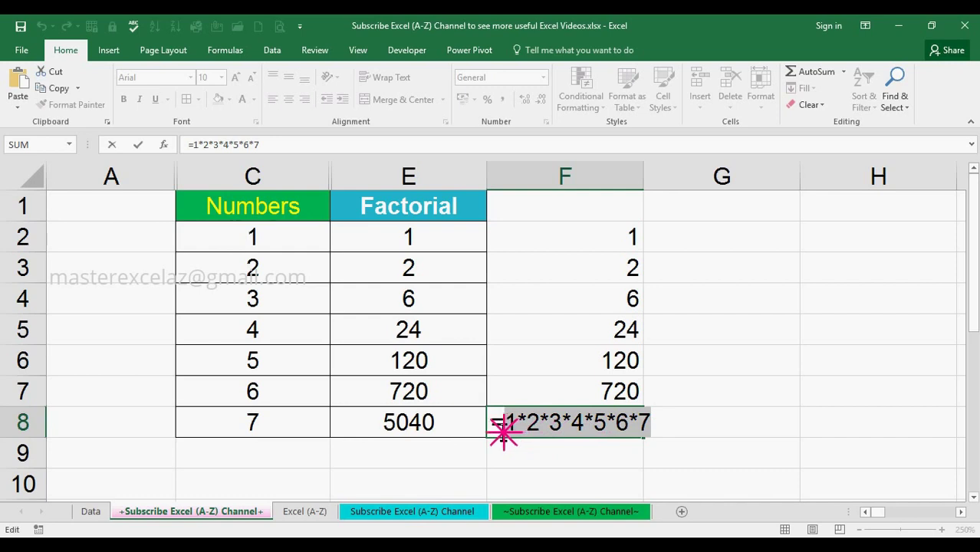
{"action": "key", "text": "Escape"}
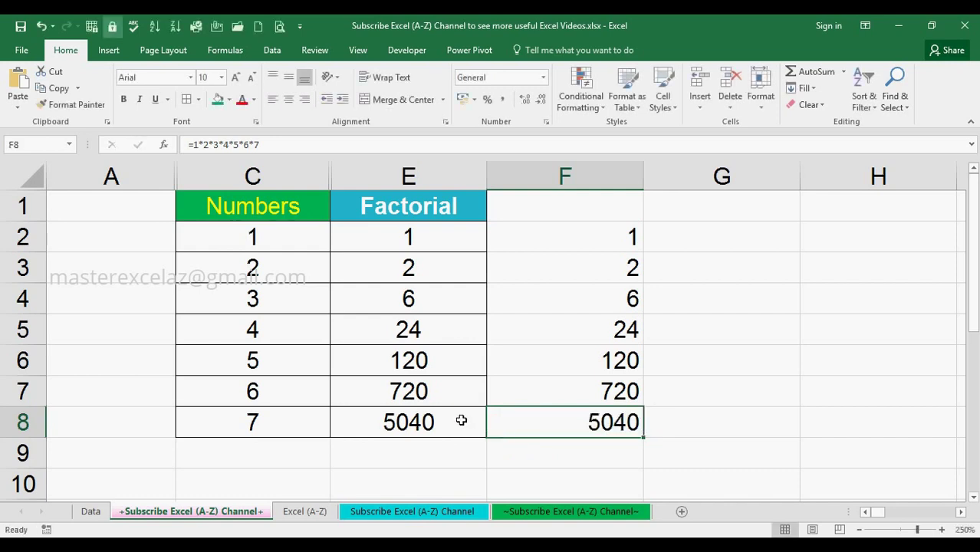
{"action": "left_click", "coordinate": [460, 420]}
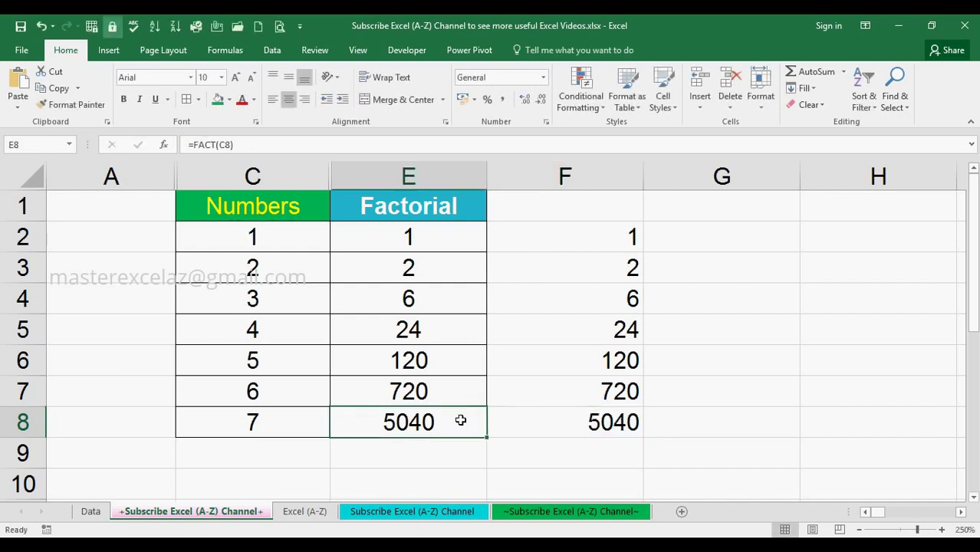
{"action": "double_click", "coordinate": [460, 420]}
{"action": "left_click_drag", "start_coordinate": [466, 426], "coordinate": [345, 428]}
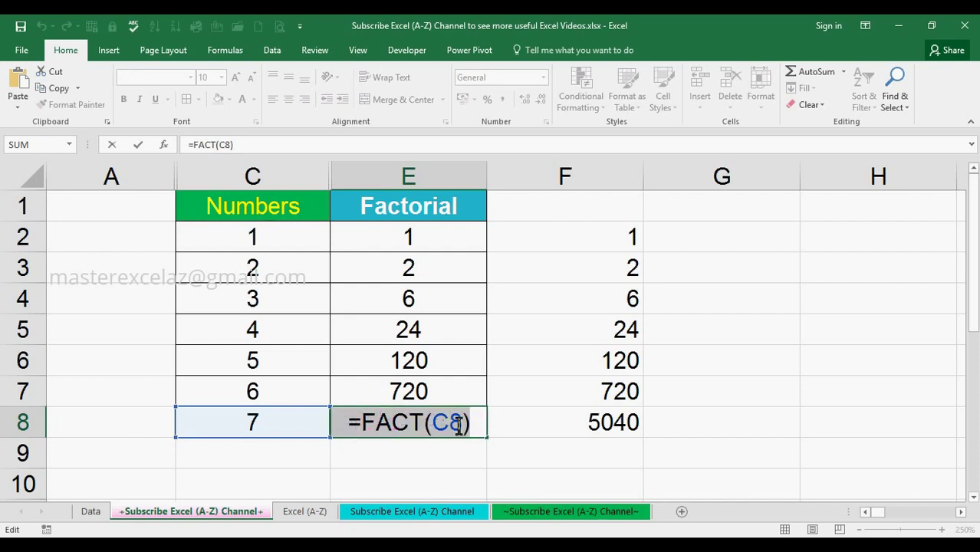
{"action": "key", "text": "Escape"}
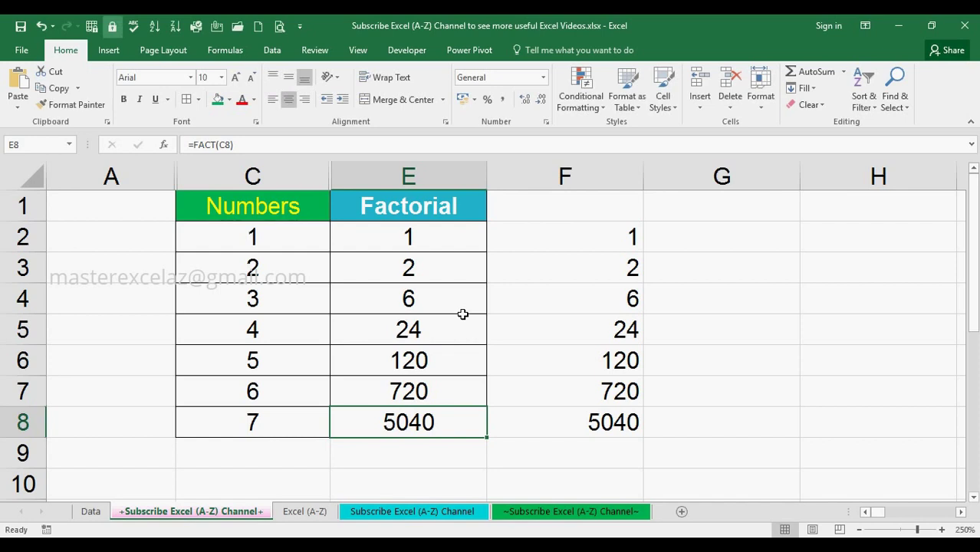
{"action": "left_click", "coordinate": [432, 214]}
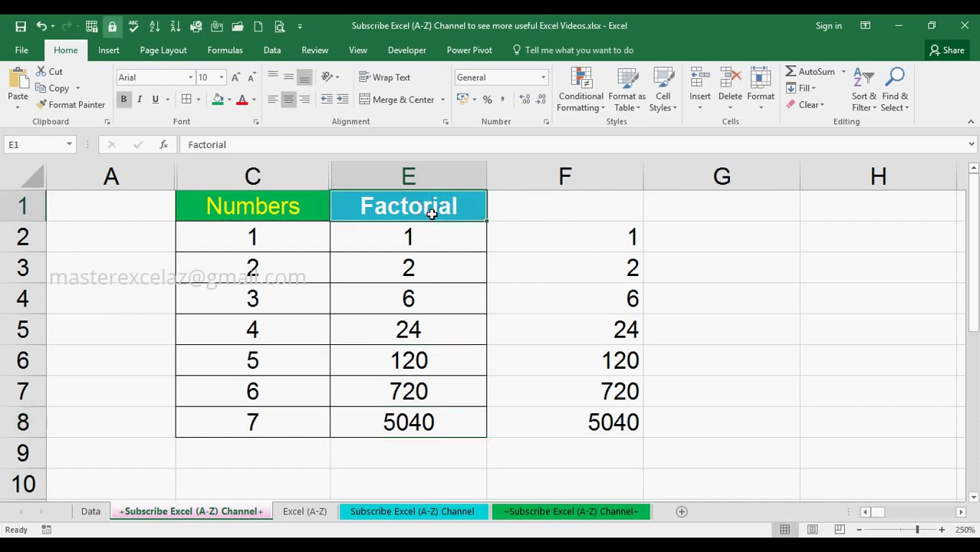